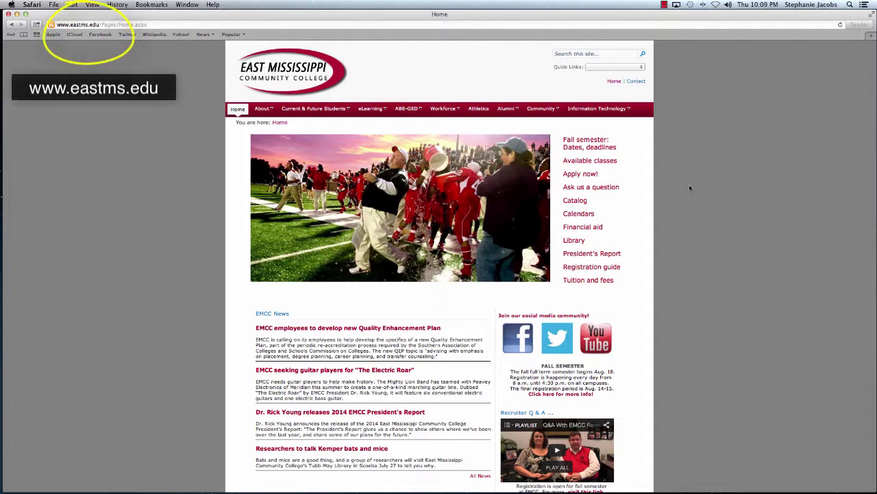
Open the library site from the college home page, view the librarian contact page, and return to the library home page.
click(574, 240)
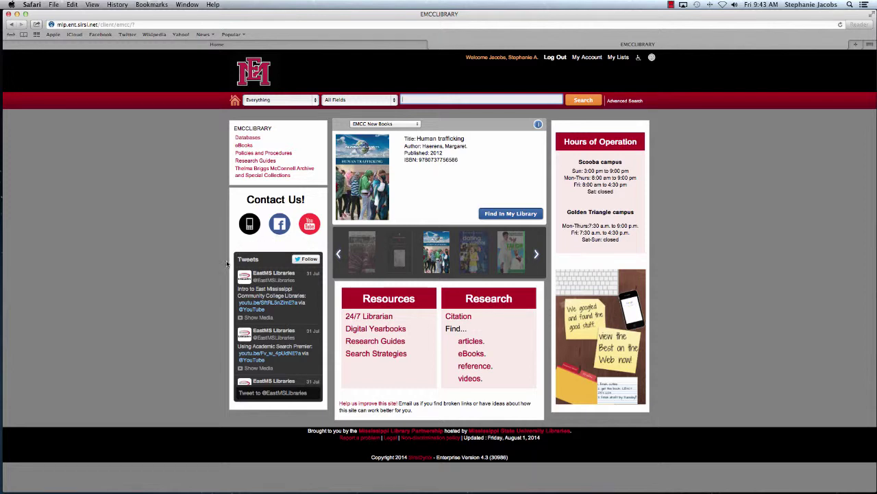
click(249, 224)
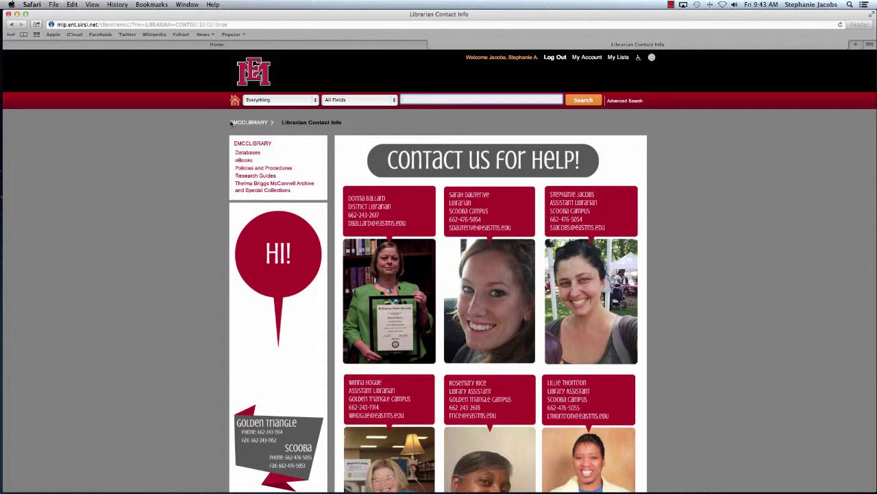
click(235, 100)
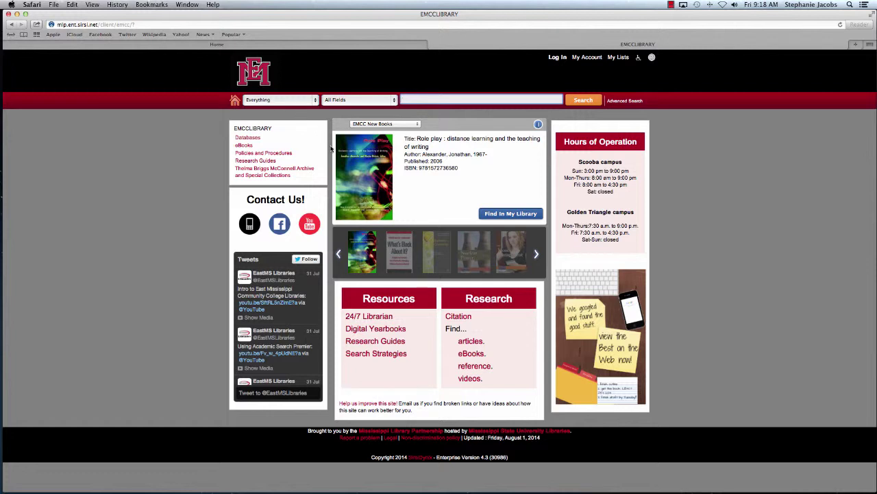
Browse forward through the EMCC New Books carousel on the library home page.
click(536, 254)
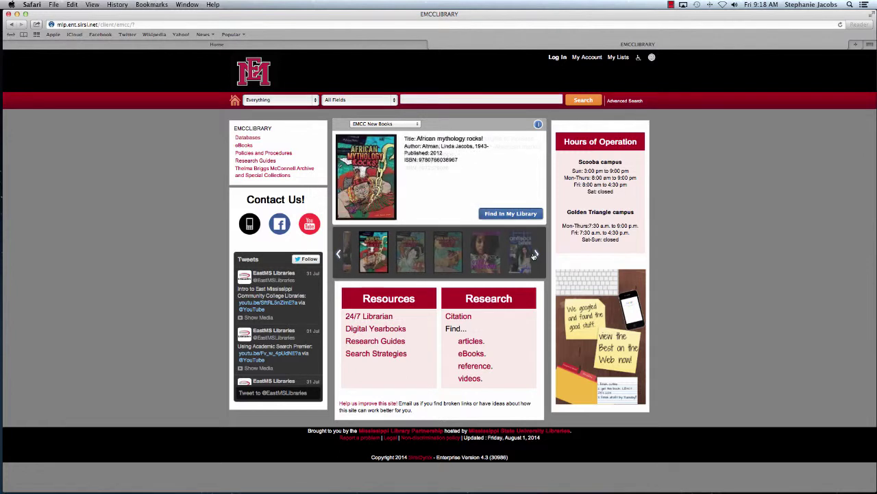
click(535, 254)
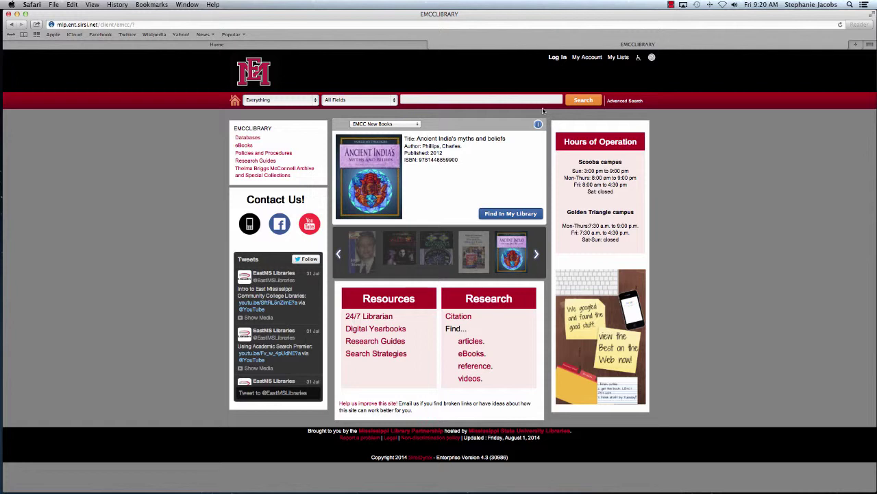
Review the scope choices and searchable fields offered by the catalog search, keeping Everything and All Fields selected.
click(315, 101)
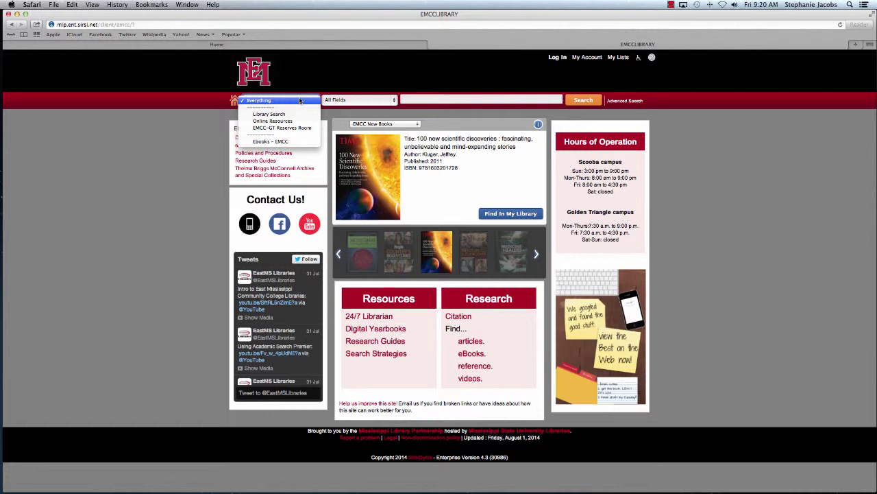
click(395, 101)
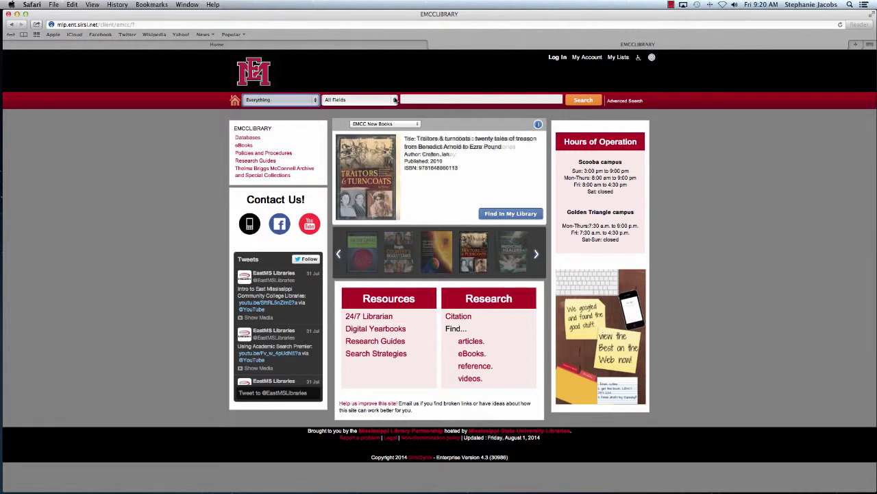
click(396, 101)
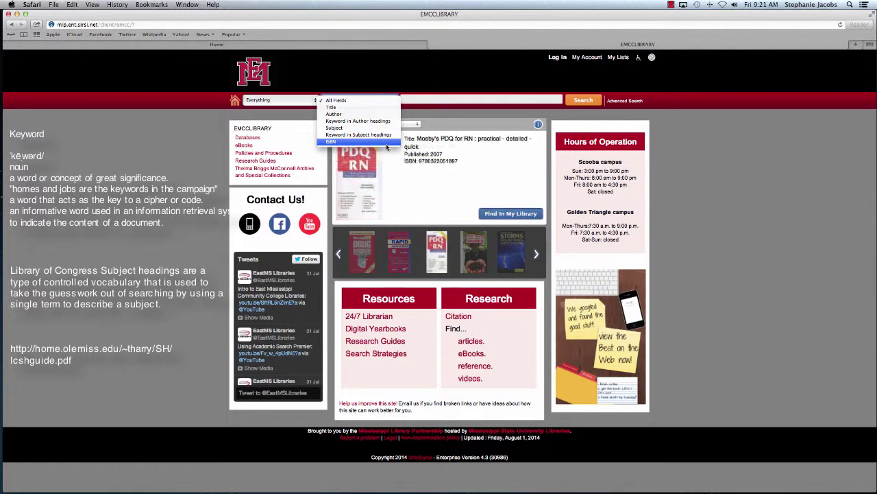
click(367, 101)
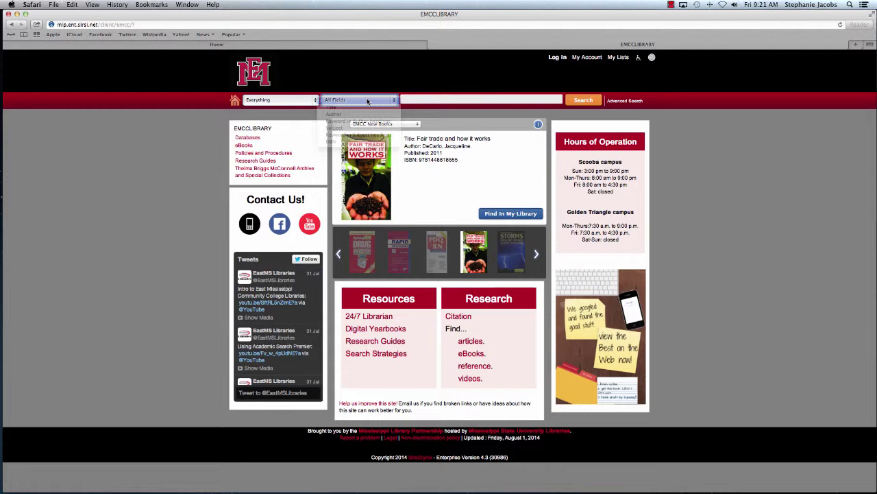
Search the catalog for "Sports Medicine" across Everything and All Fields, and skim the result list.
click(411, 98)
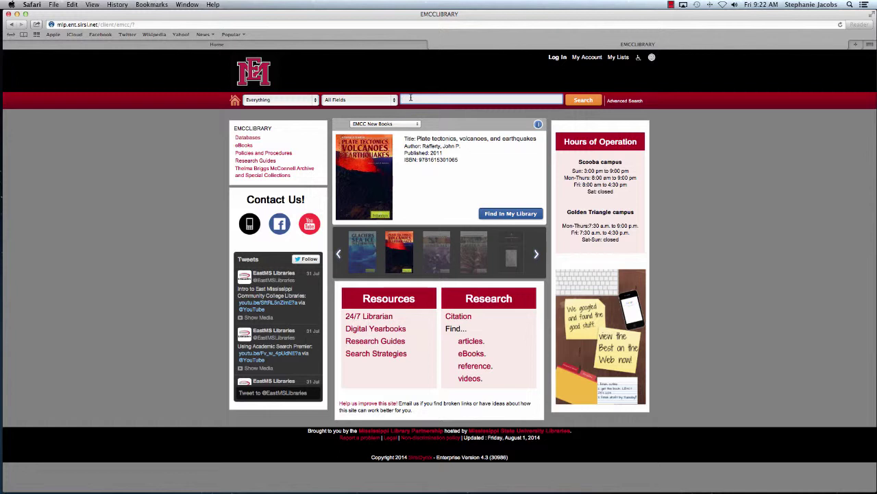
text(Sports Medicine)
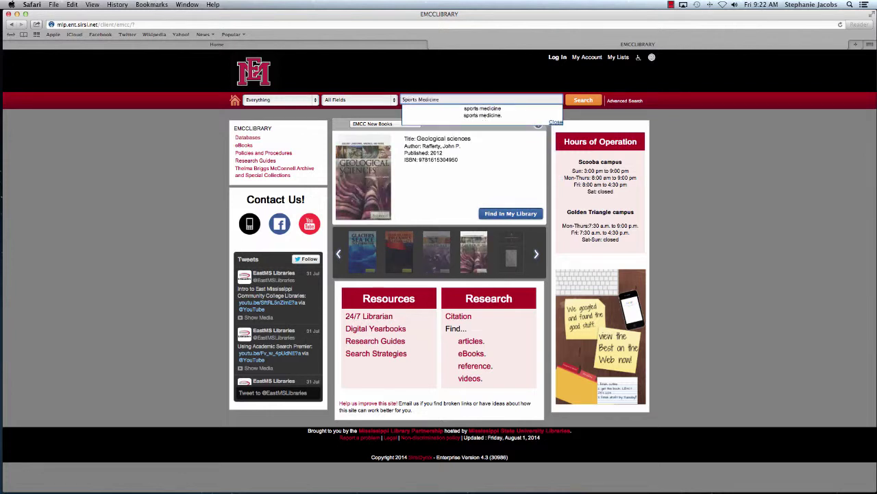
click(579, 101)
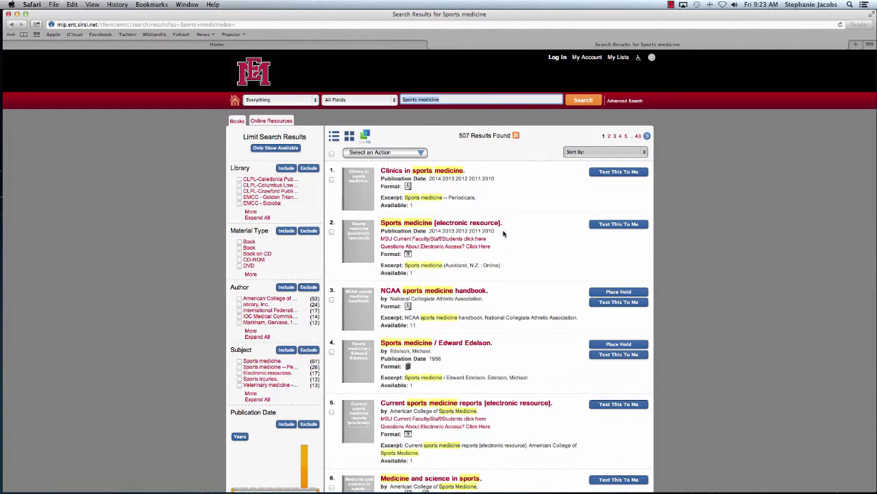
scroll(534, 232, down, 3)
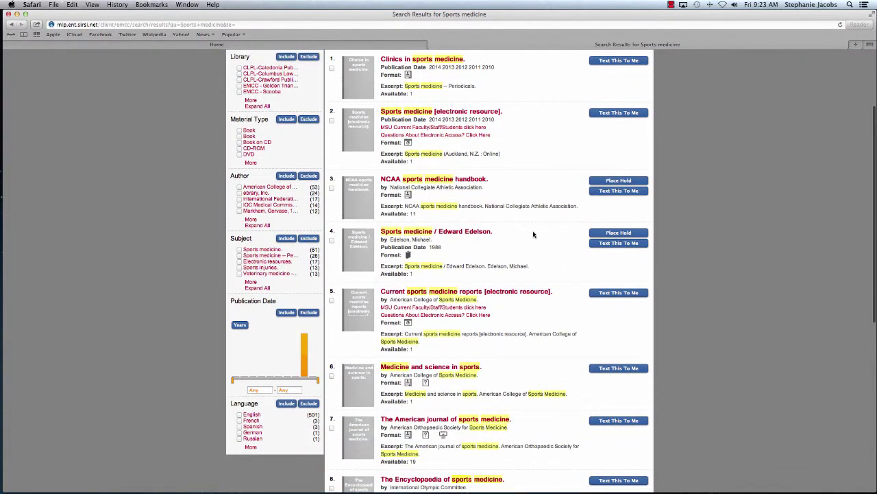
scroll(534, 234, up, 2)
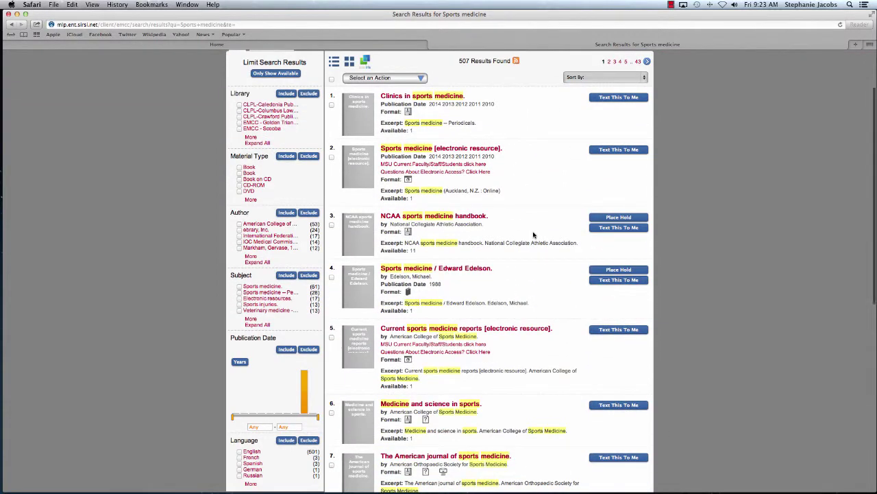
scroll(534, 235, up, 4)
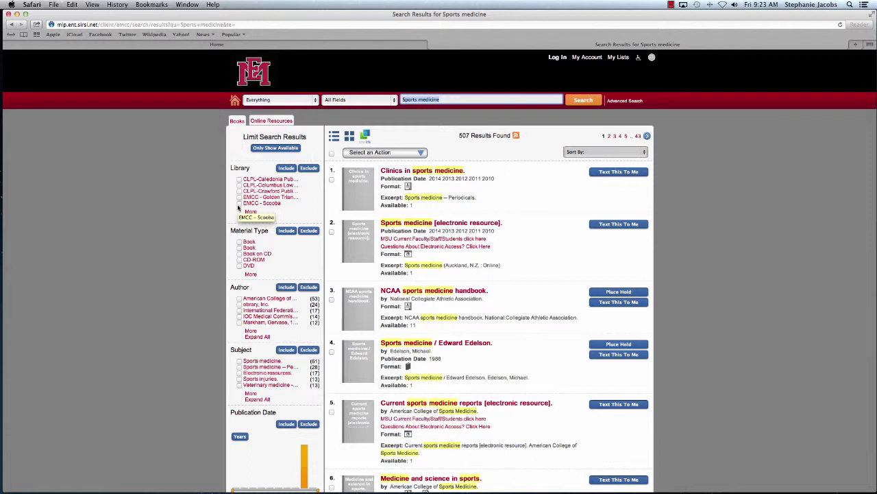
Limit the sports medicine results to the EMCC - Scooba library and the Book material type.
click(239, 204)
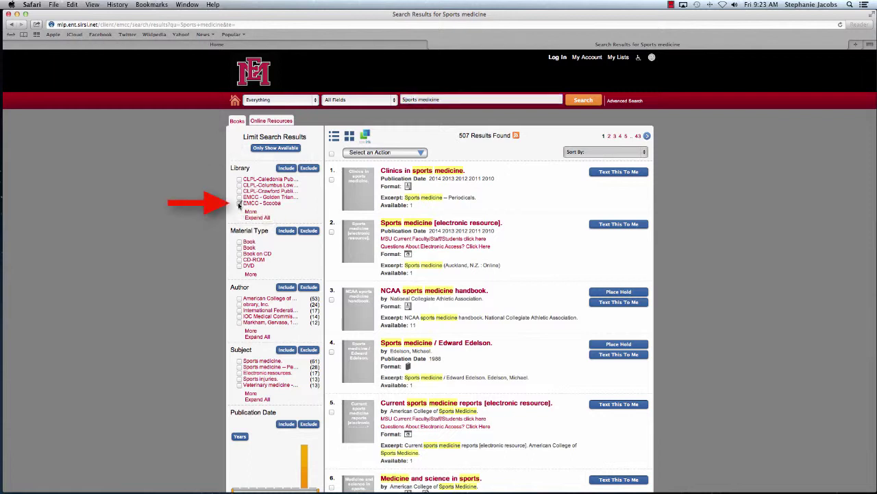
click(286, 168)
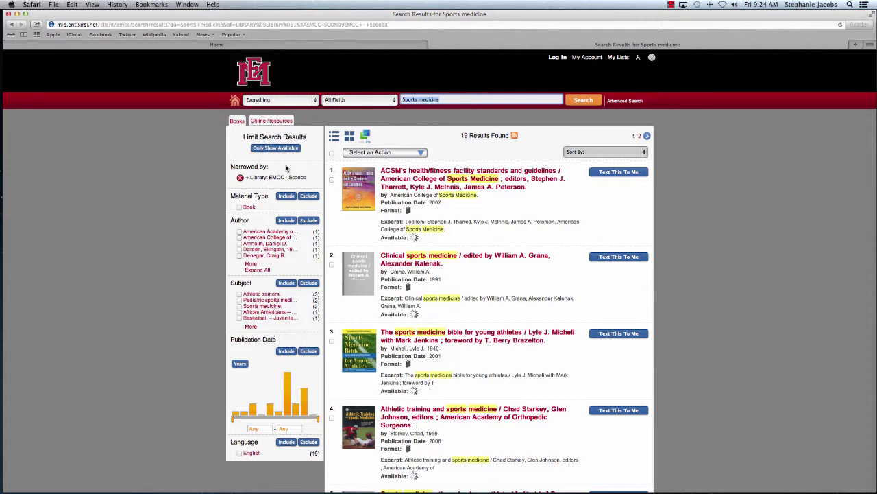
click(239, 207)
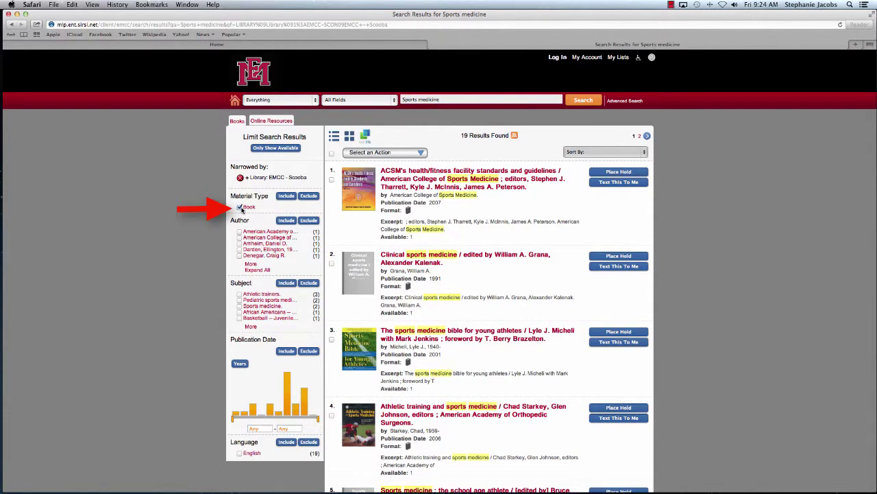
click(286, 196)
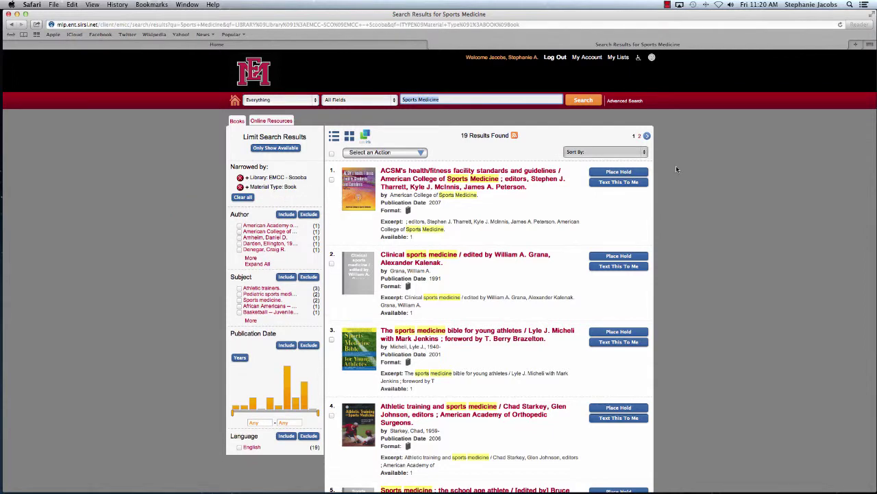
View the detail record of "Athletic training and sports medicine" down to its shelf number and location, and close it.
scroll(678, 191, down, 5)
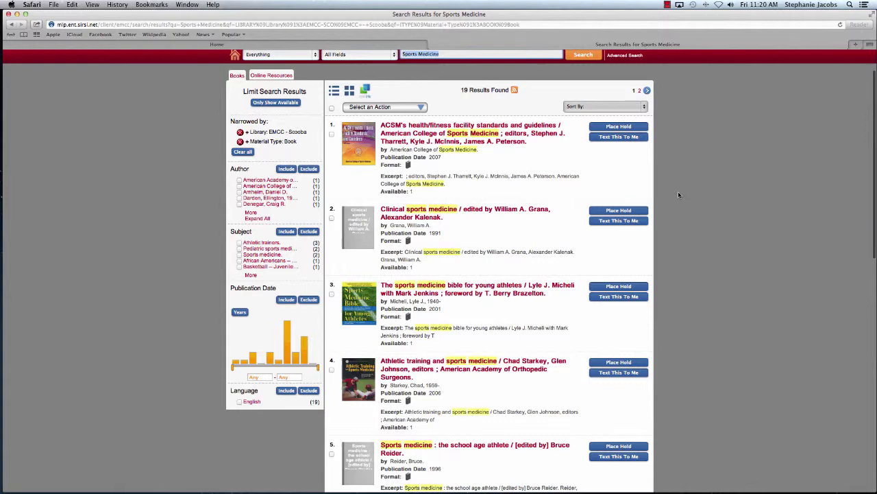
scroll(679, 195, down, 1)
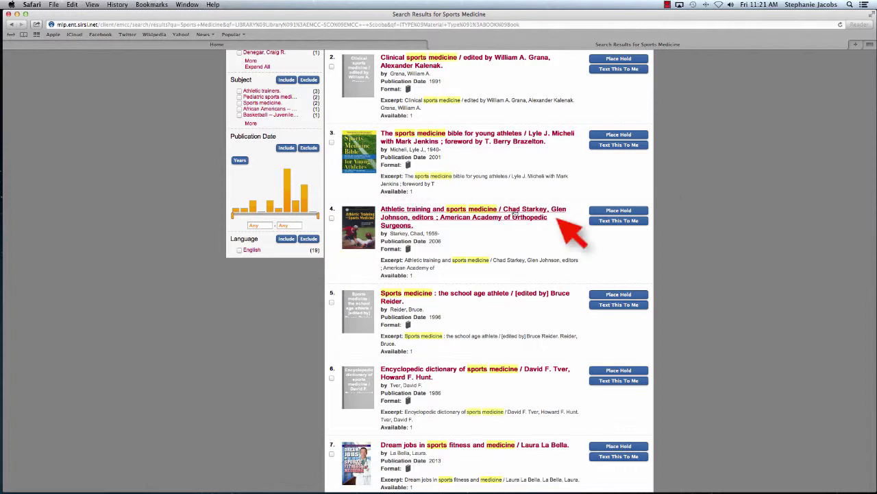
click(514, 214)
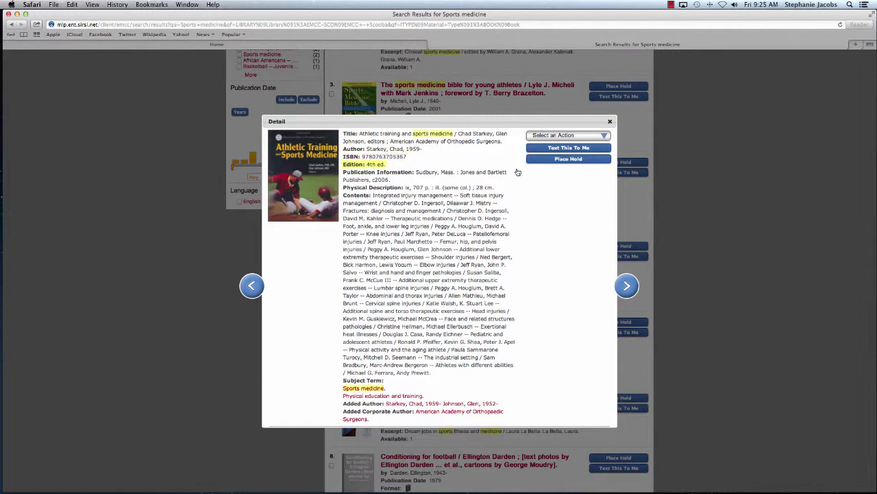
scroll(548, 266, down, 3)
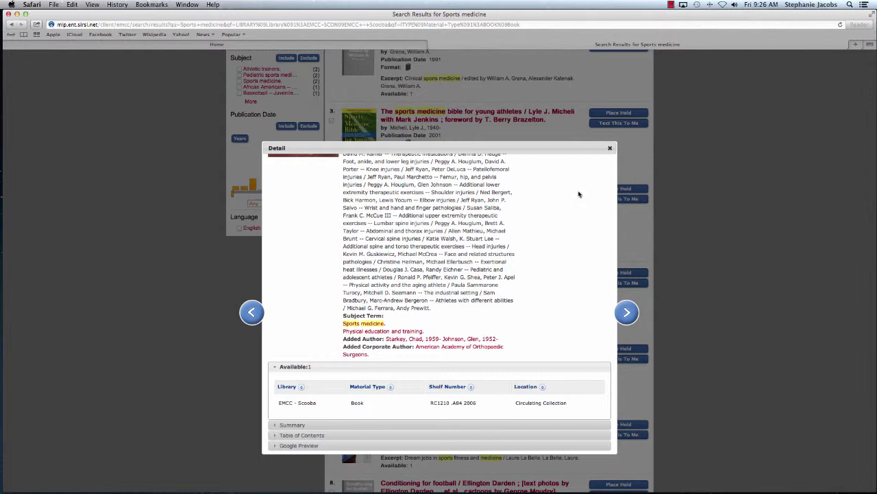
click(610, 148)
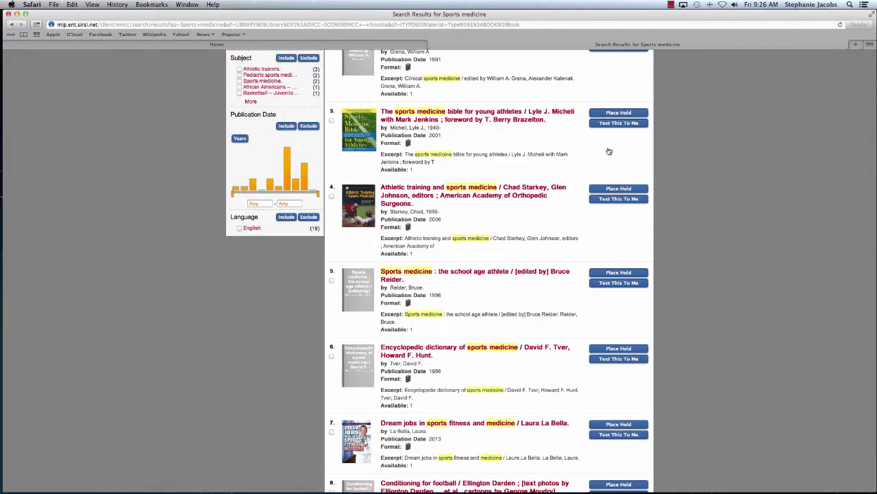
Return to the library home page and search the catalog for "Landline".
scroll(638, 150, up, 5)
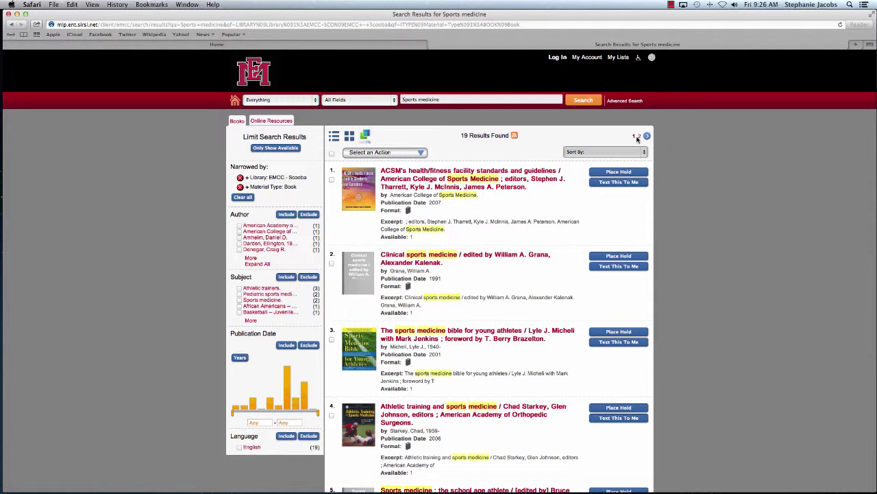
click(235, 101)
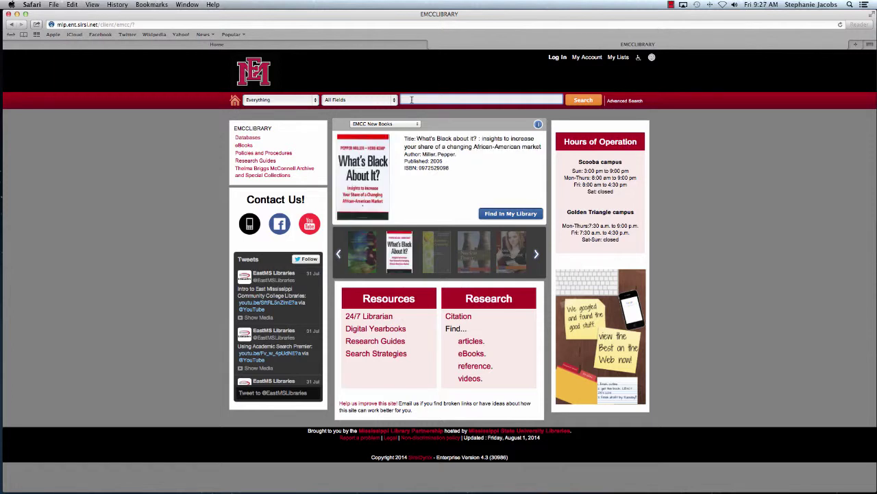
click(411, 99)
text(Landline)
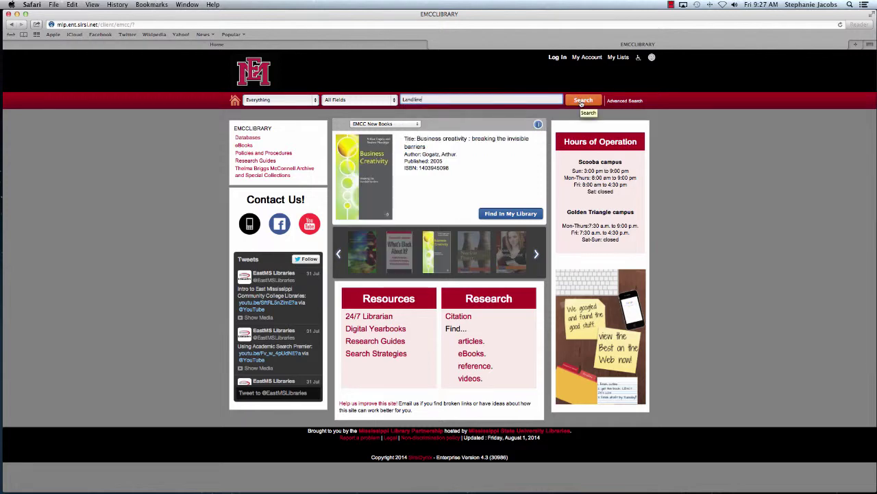
click(583, 101)
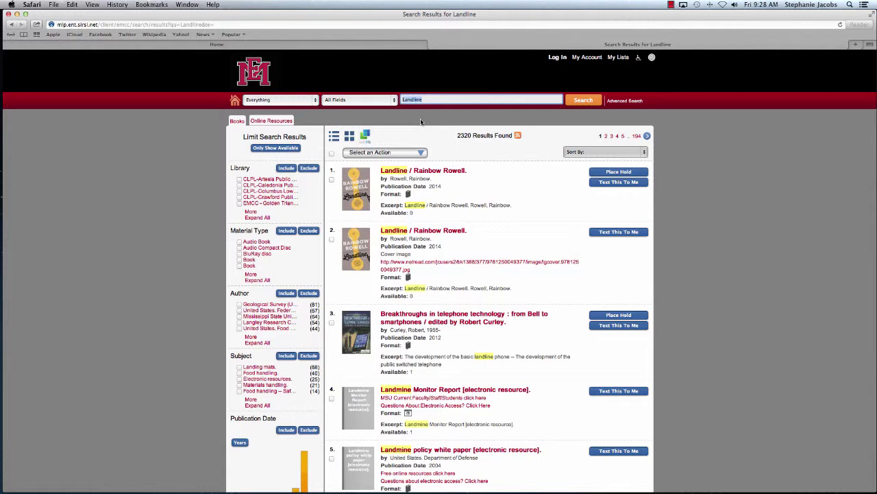
Open the detail record of the first Landline result and review its abstract and library availability.
click(456, 171)
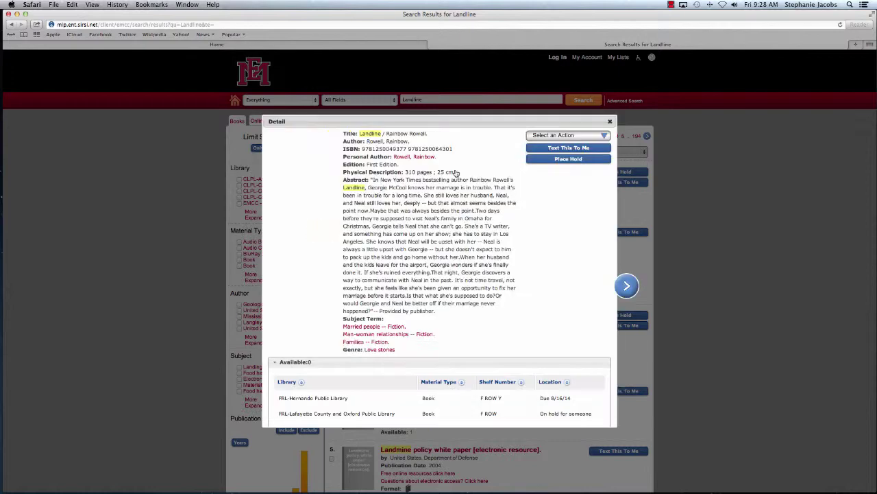
scroll(472, 230, down, 1)
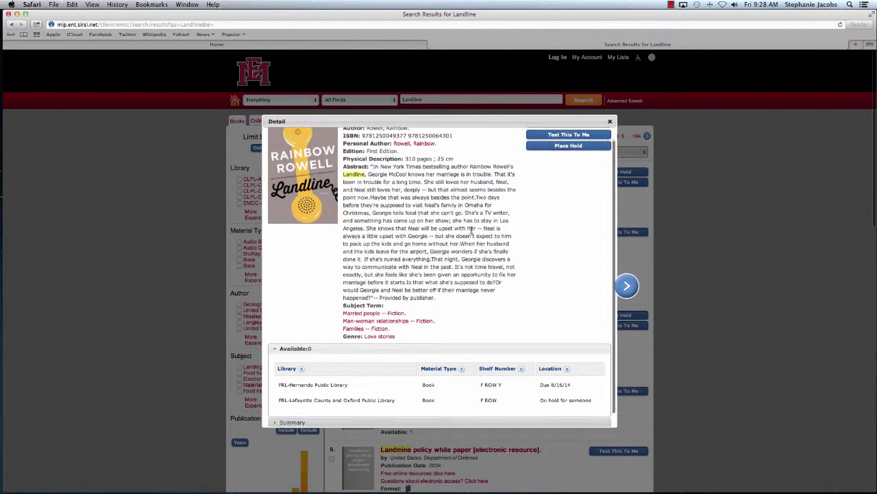
scroll(471, 230, down, 3)
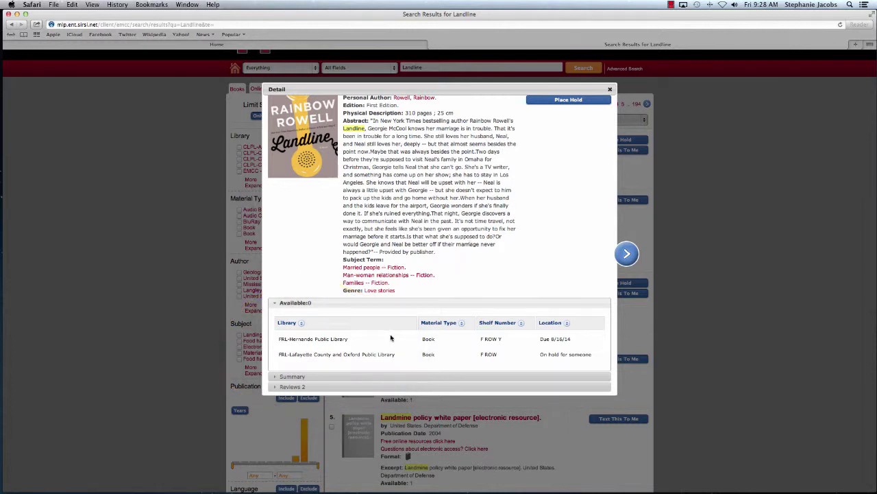
scroll(391, 337, up, 5)
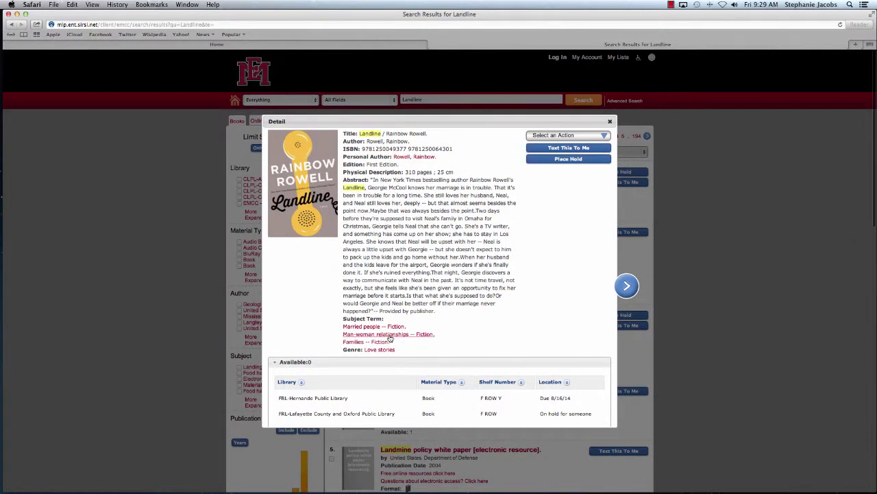
Request a hold on Landline and log in with the student ID and the last four digits of the student ID.
click(544, 160)
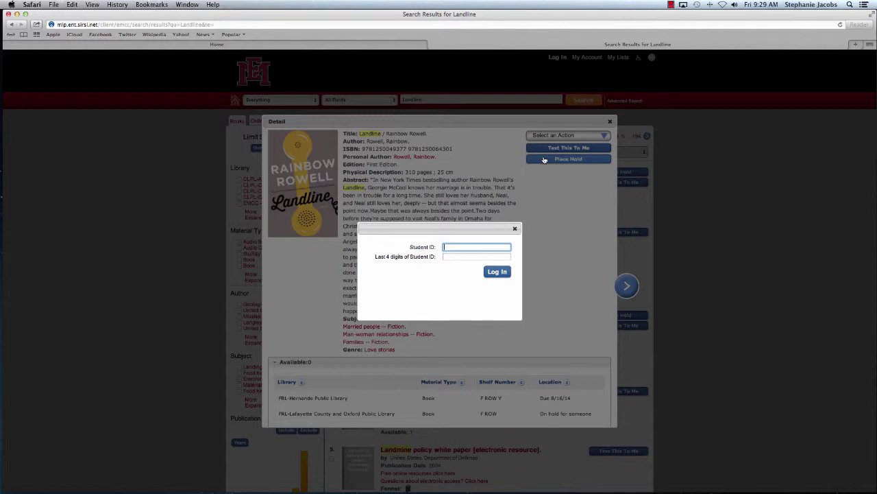
text(016)
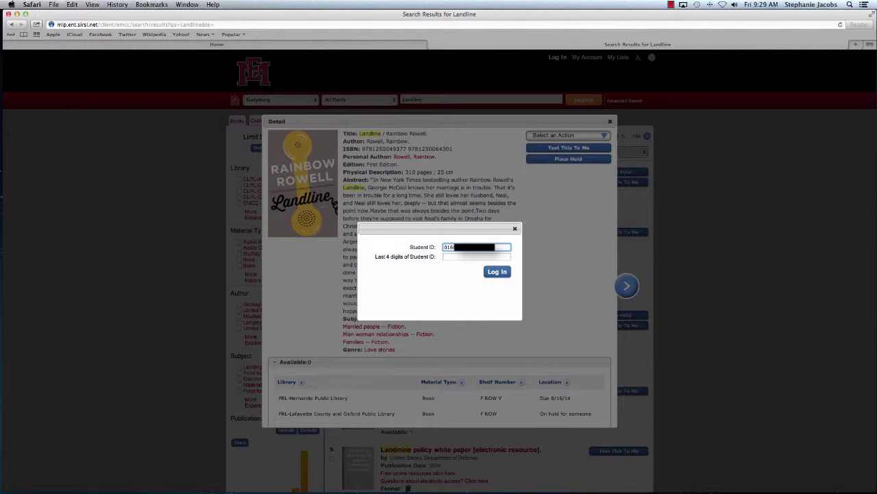
click(445, 256)
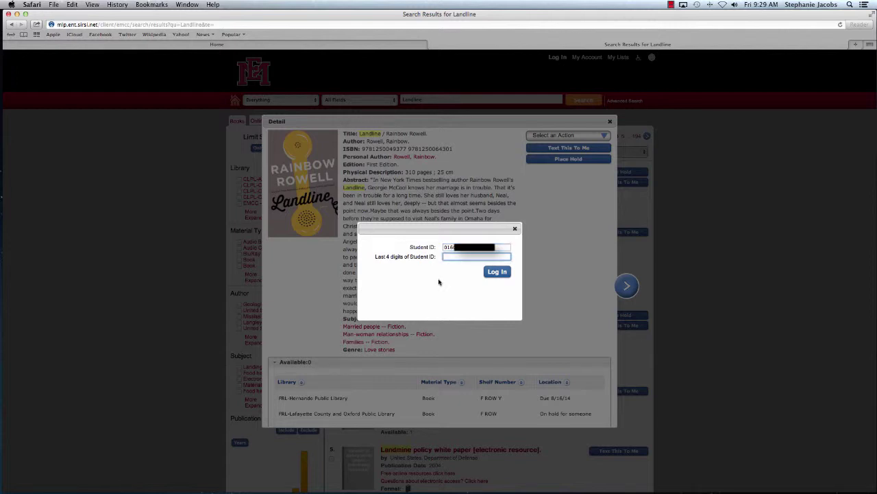
text(••••)
click(498, 272)
click(480, 90)
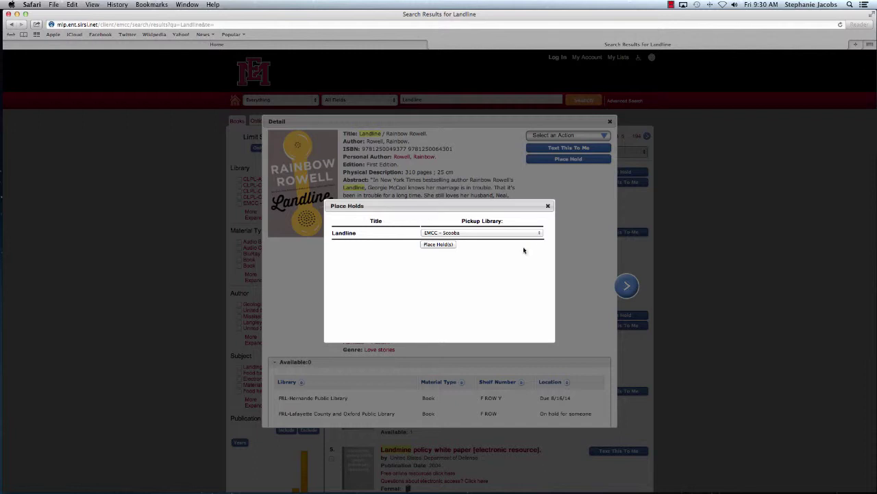
Submit the hold on Landline with EMCC - Scooba as the pickup library and acknowledge the result.
click(433, 245)
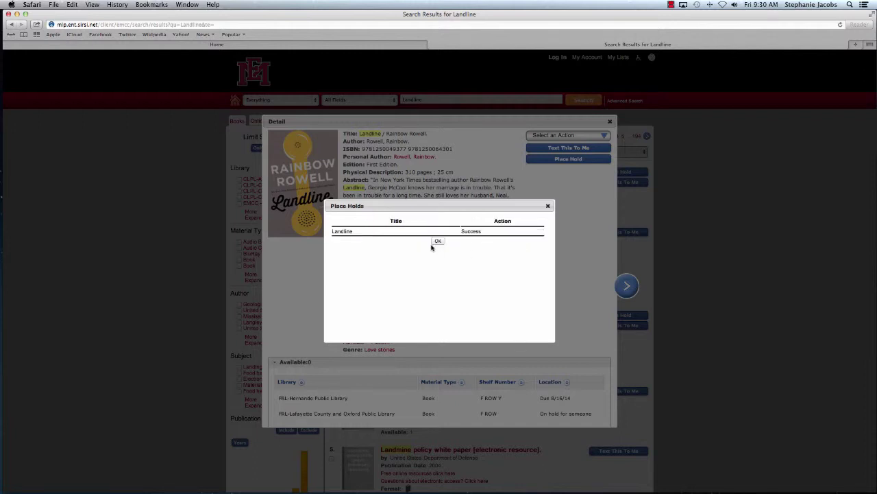
click(437, 241)
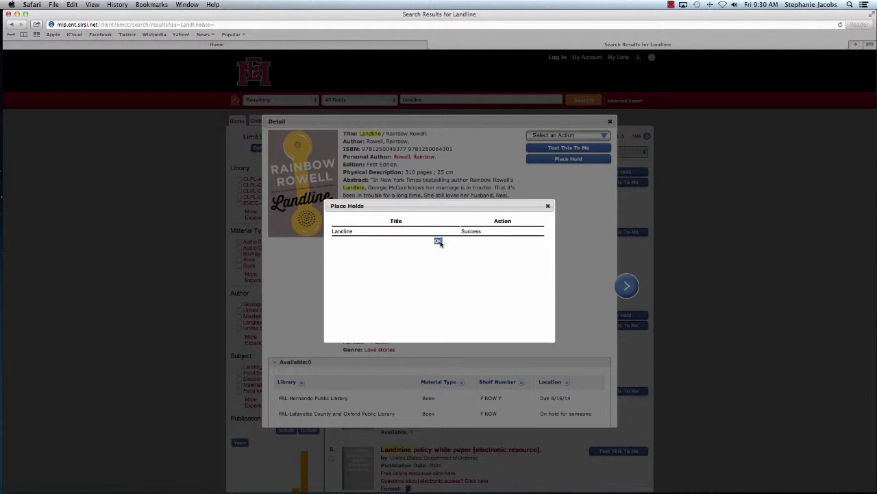